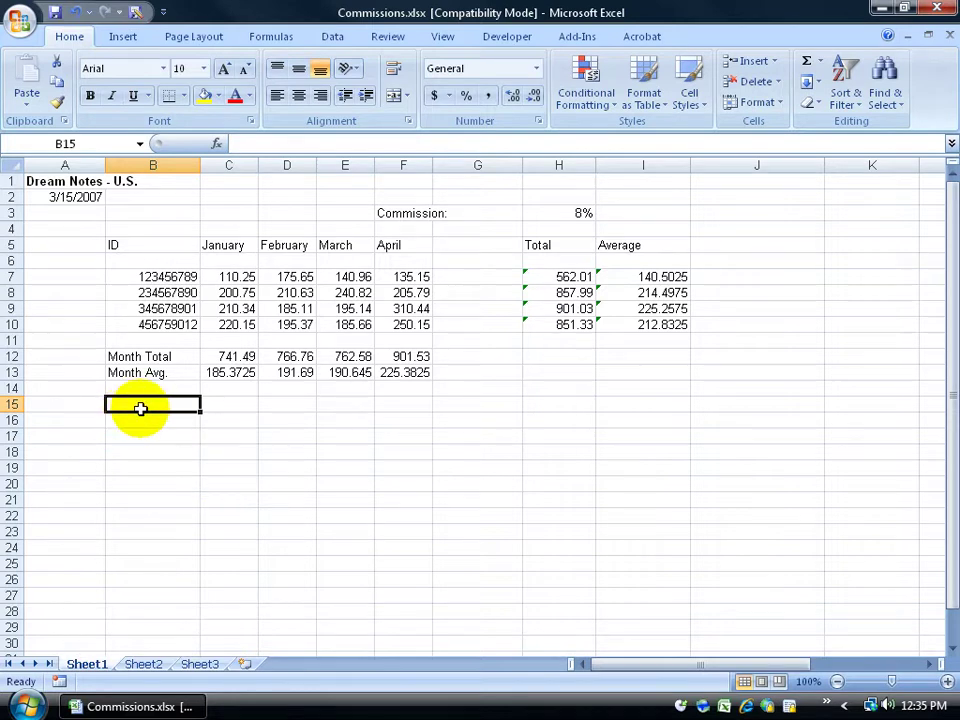
- Enter 'Highest (Max)' in B15 and 'Lowest (Min)' in B16 below Month Avg
type("Highest")
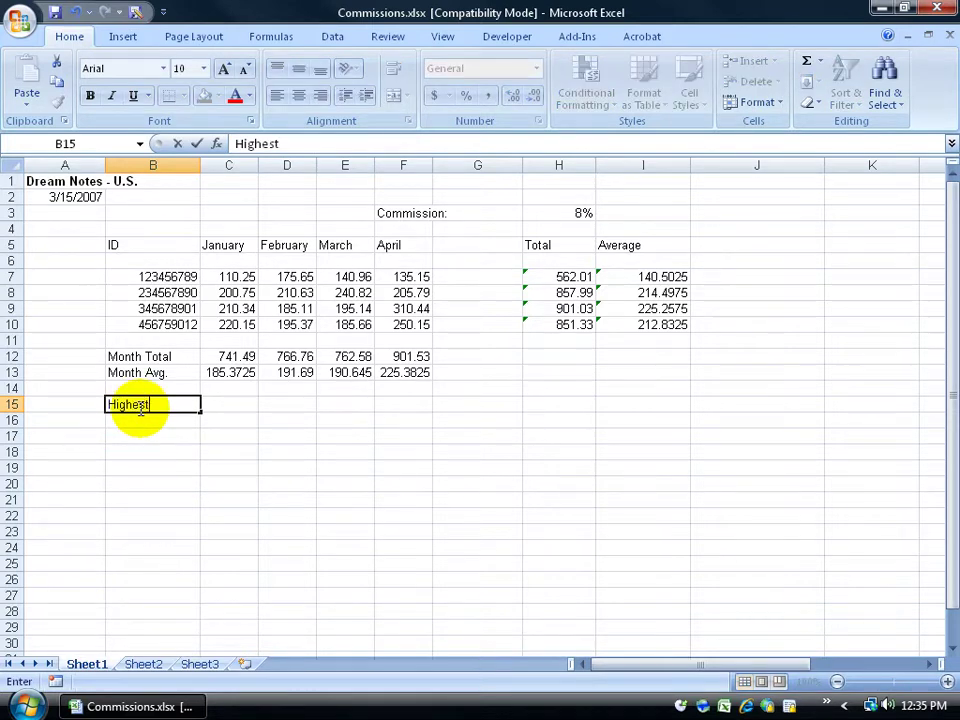
key("Return")
type("Lo")
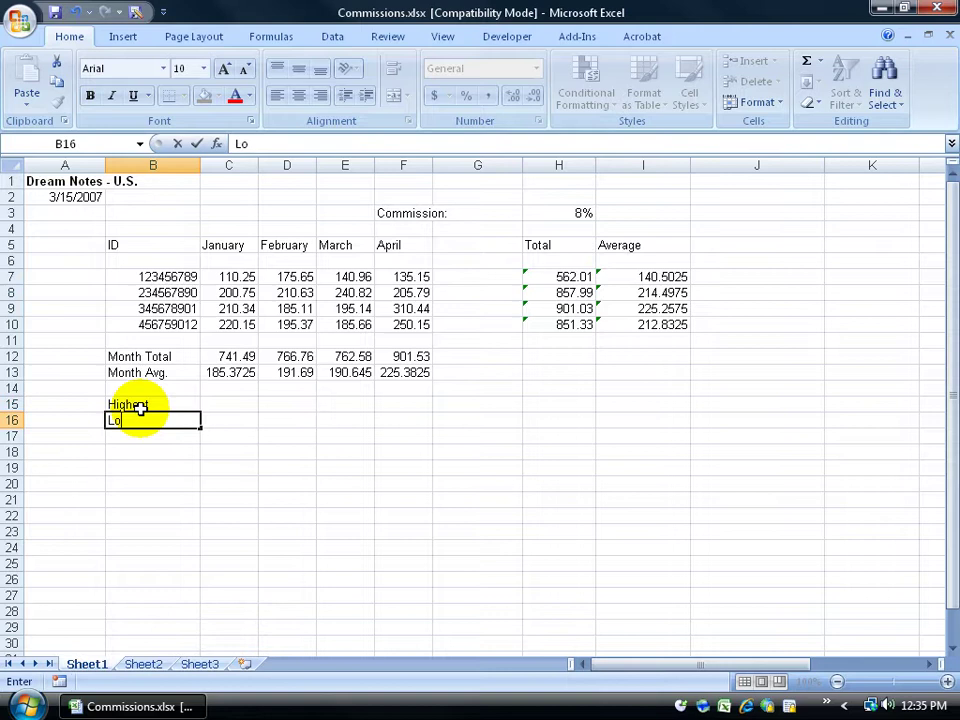
type("west (Min)")
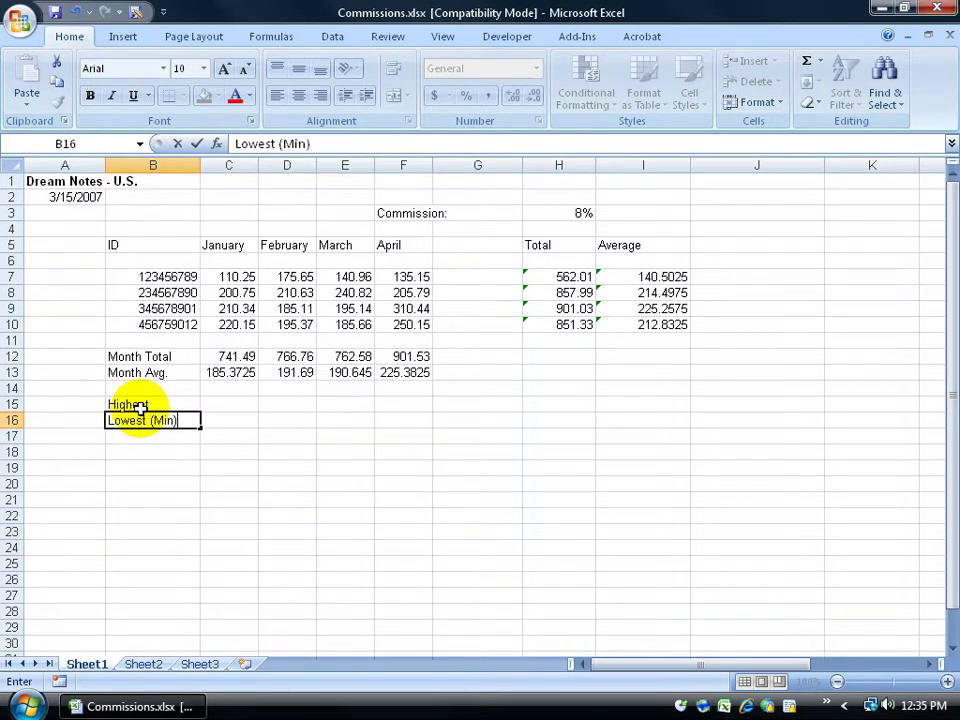
double_click(170, 403)
type("(M")
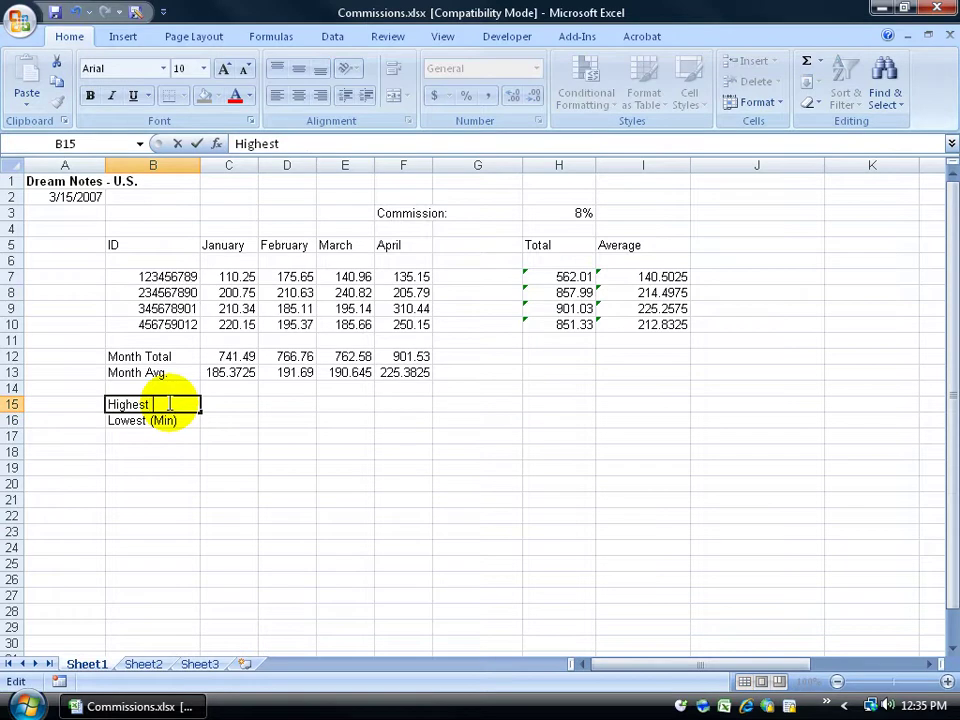
type("ax)")
- Put =MAX(C7:C10) in C15 with AutoSum Max, showing January's 220.15
key("Tab")
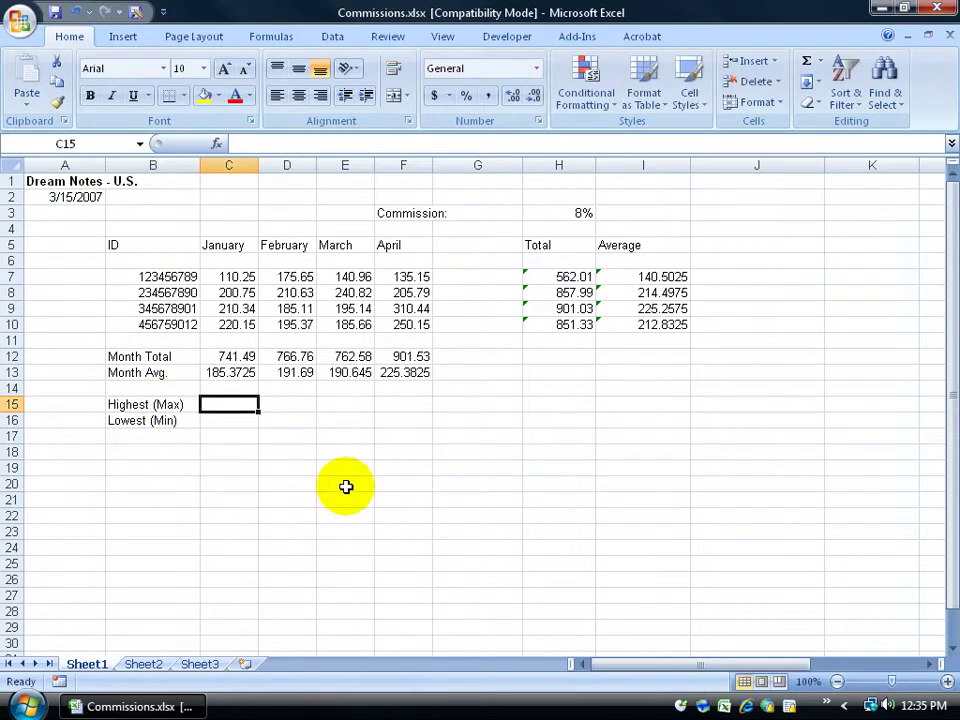
left_click_drag(229, 277, 230, 318)
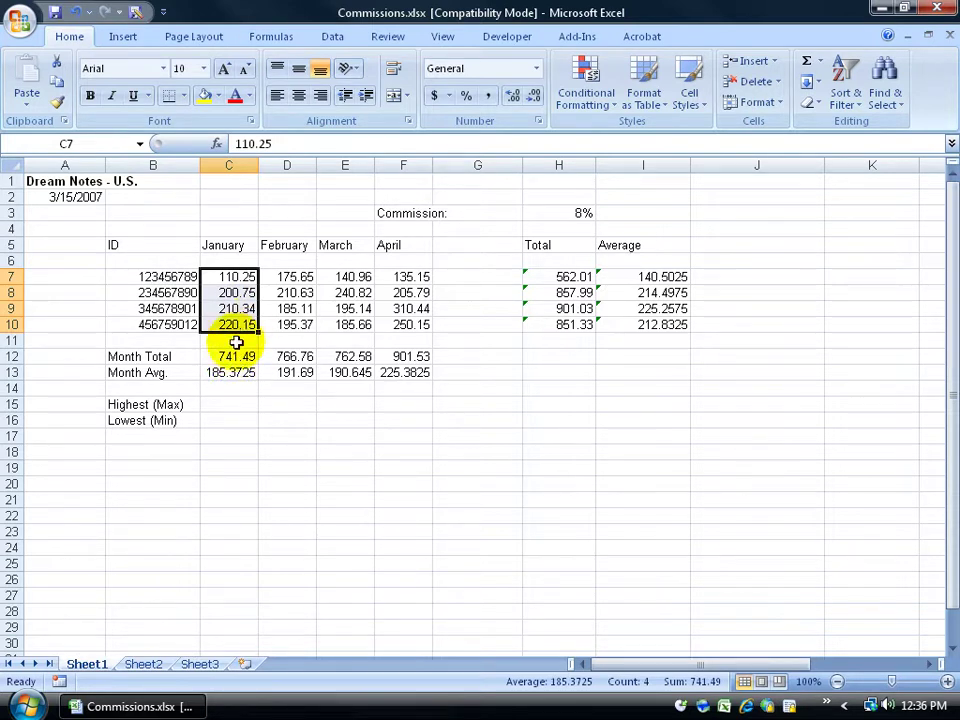
left_click(226, 406)
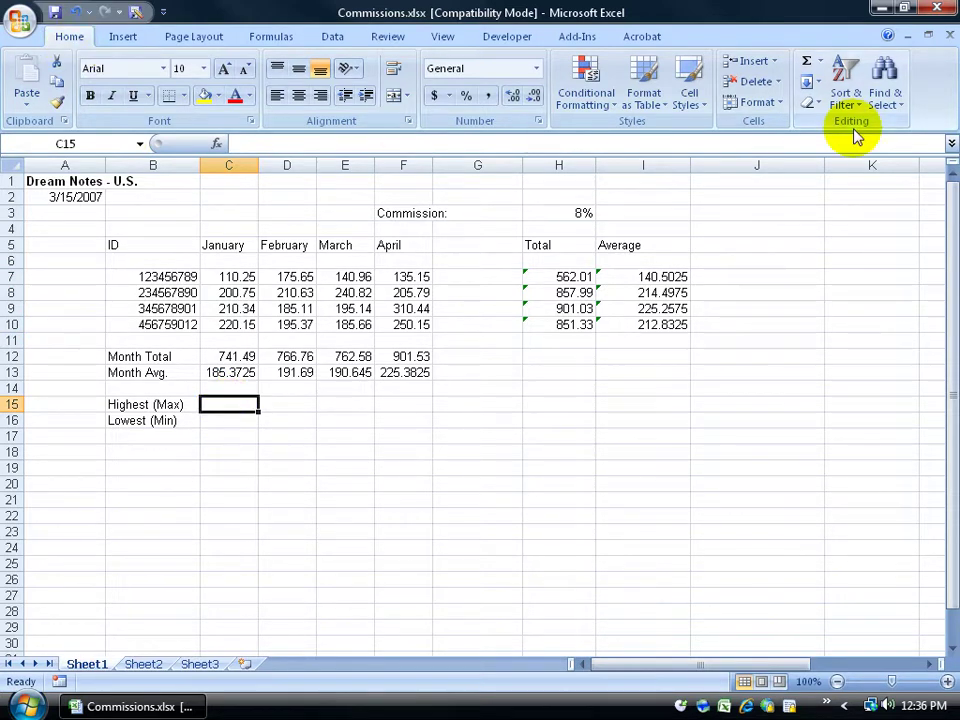
left_click(820, 61)
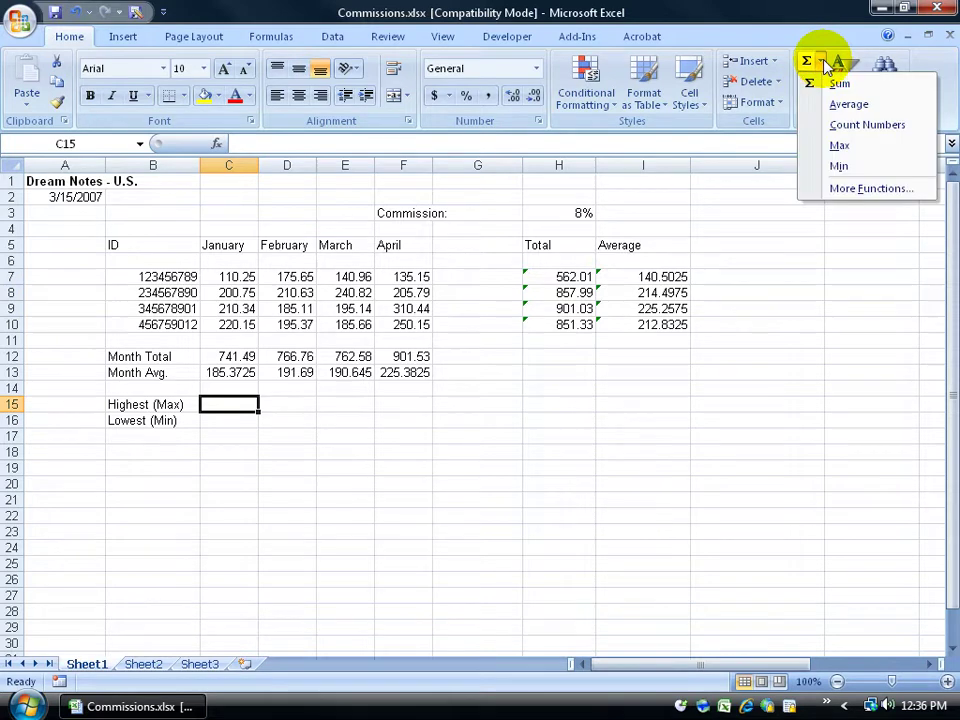
left_click(839, 145)
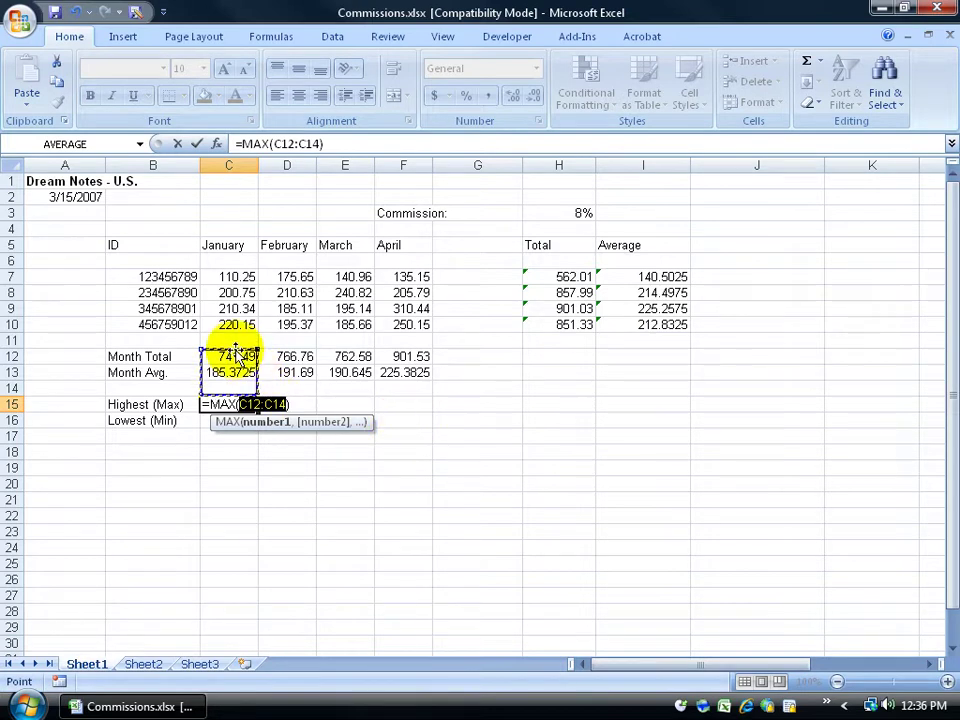
left_click_drag(231, 354, 258, 330)
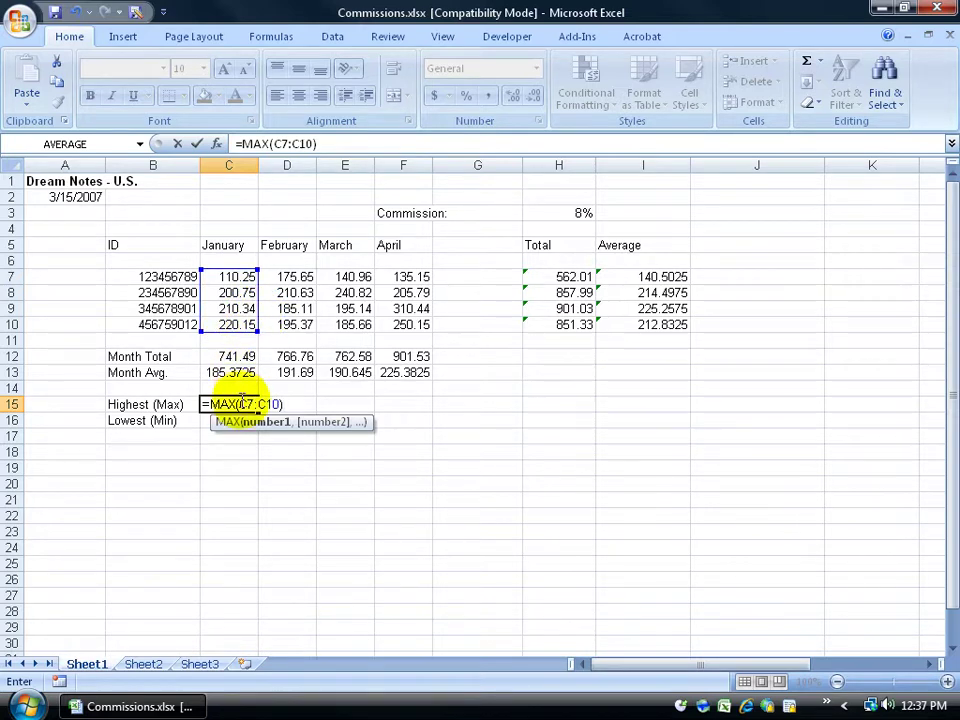
key("Return")
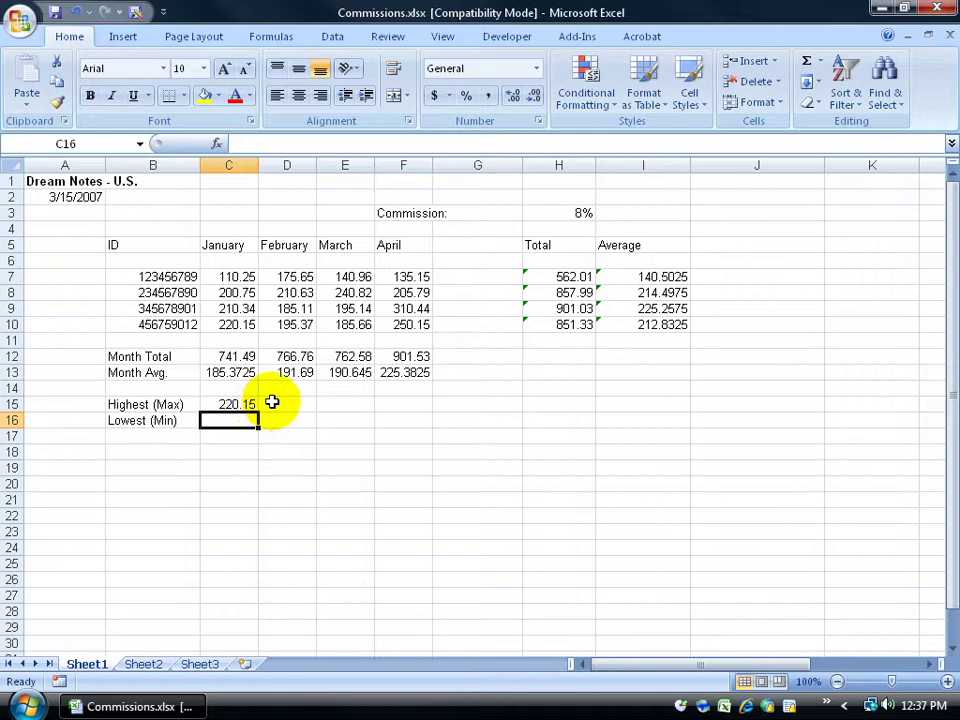
- For D15, find MAX under the Statistical category in the Insert Function dialog
left_click(272, 403)
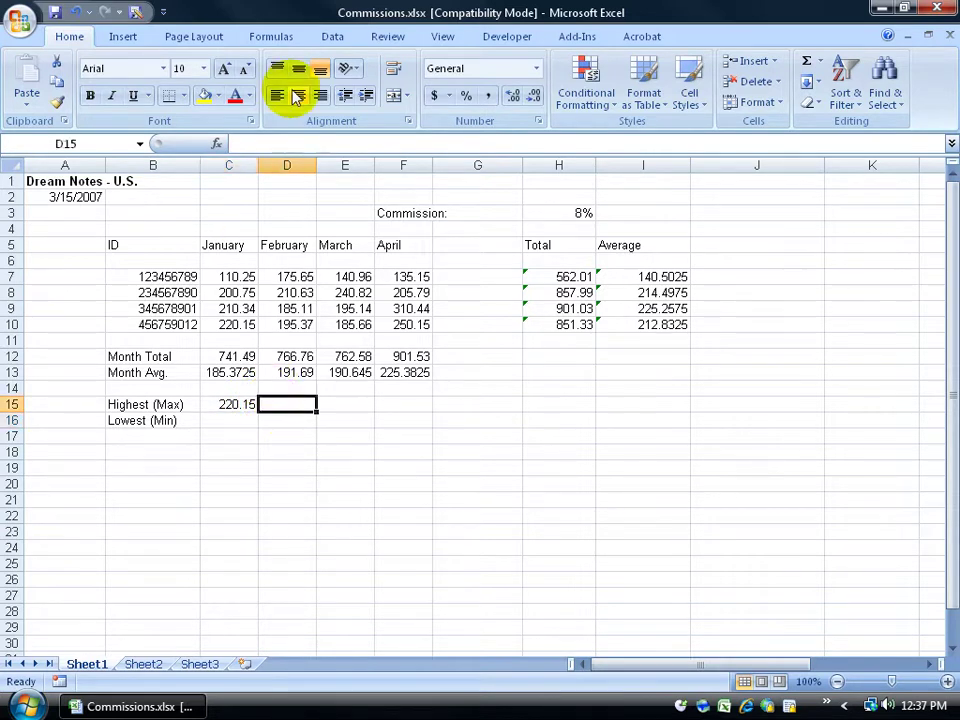
left_click(275, 35)
left_click(125, 61)
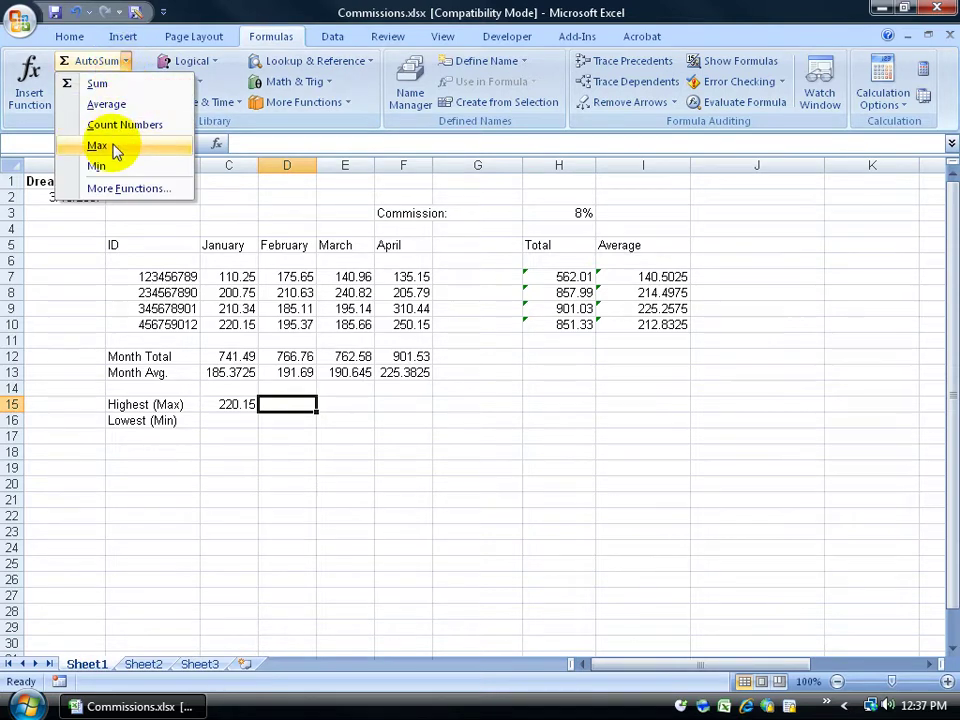
left_click(30, 97)
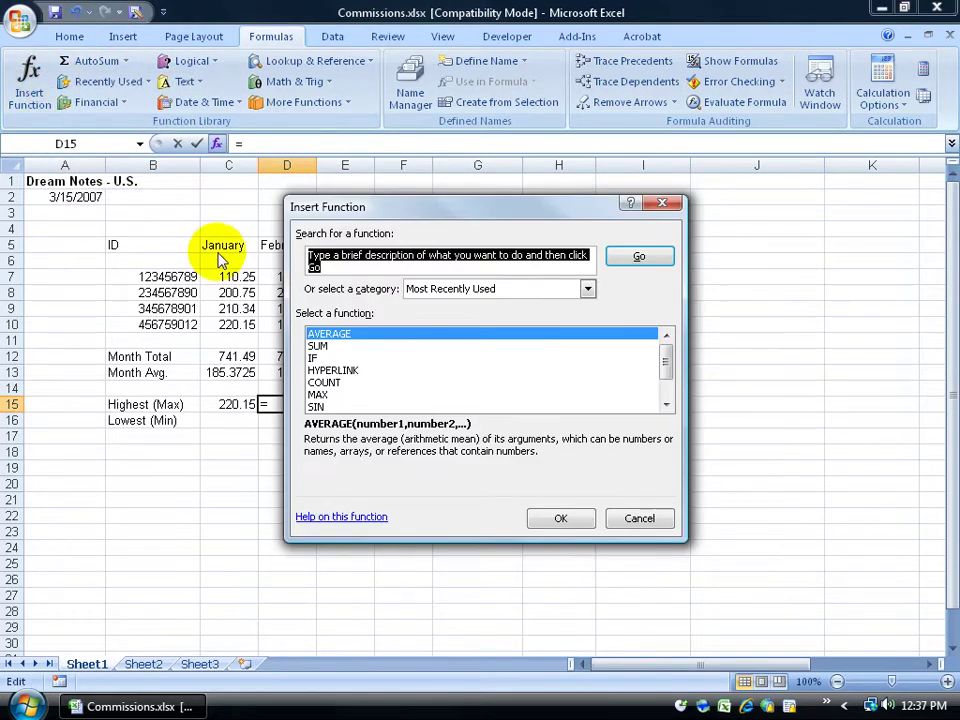
left_click(318, 395)
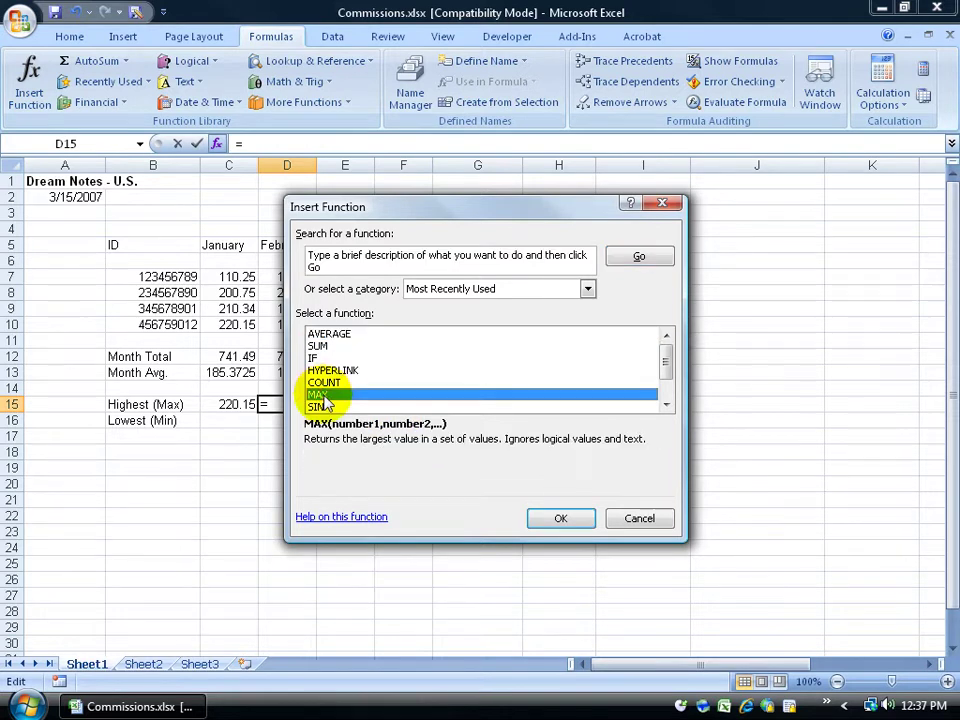
left_click(587, 289)
left_click(542, 318)
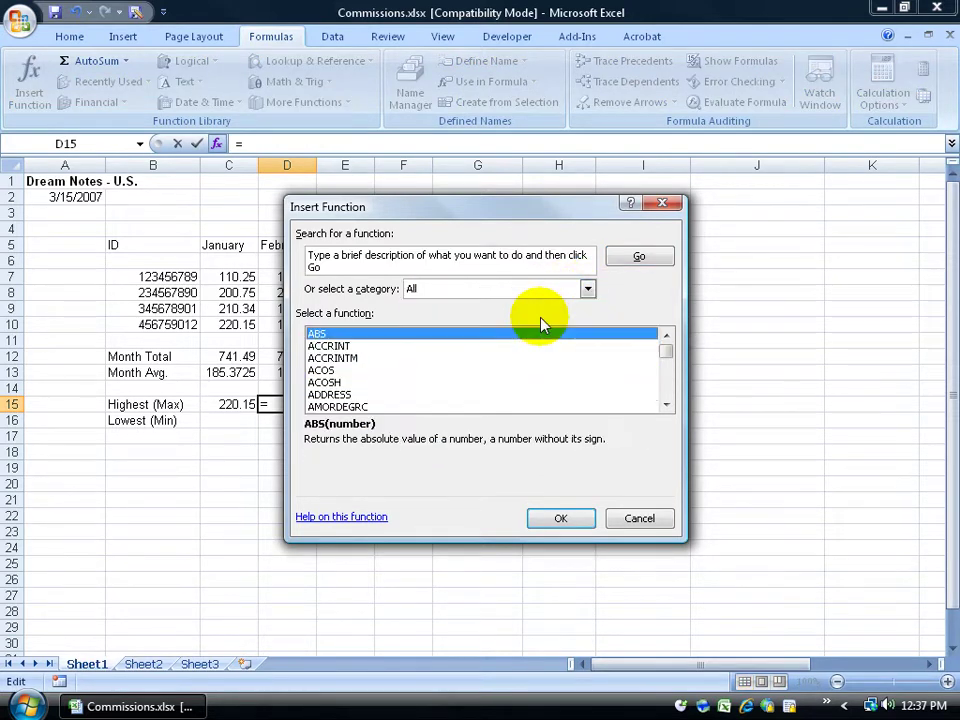
left_click(588, 289)
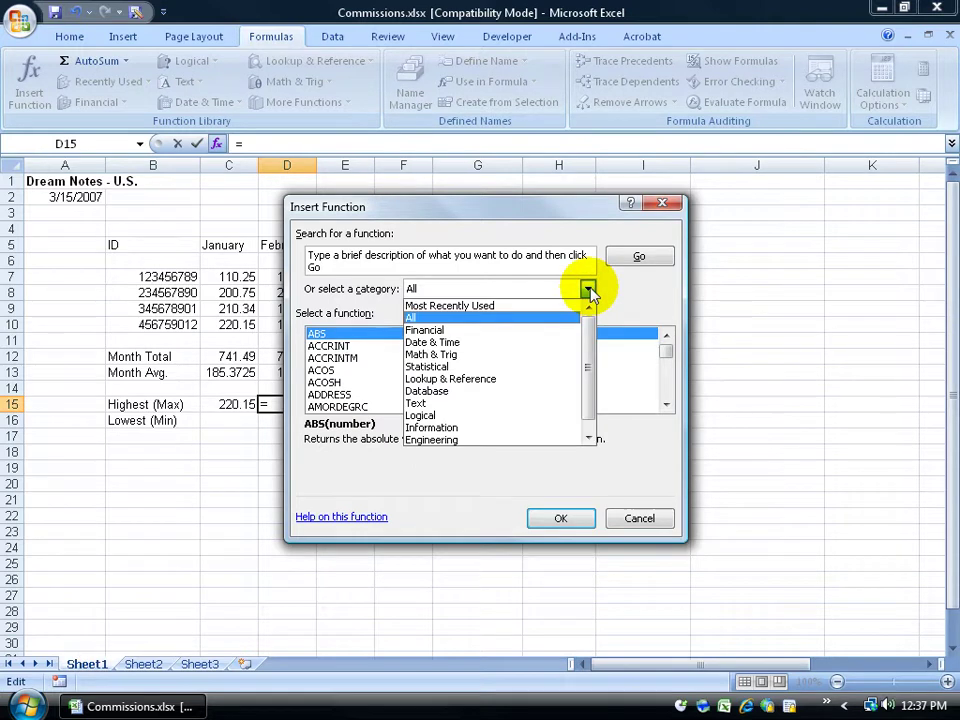
left_click(538, 367)
left_click_drag(665, 352, 665, 375)
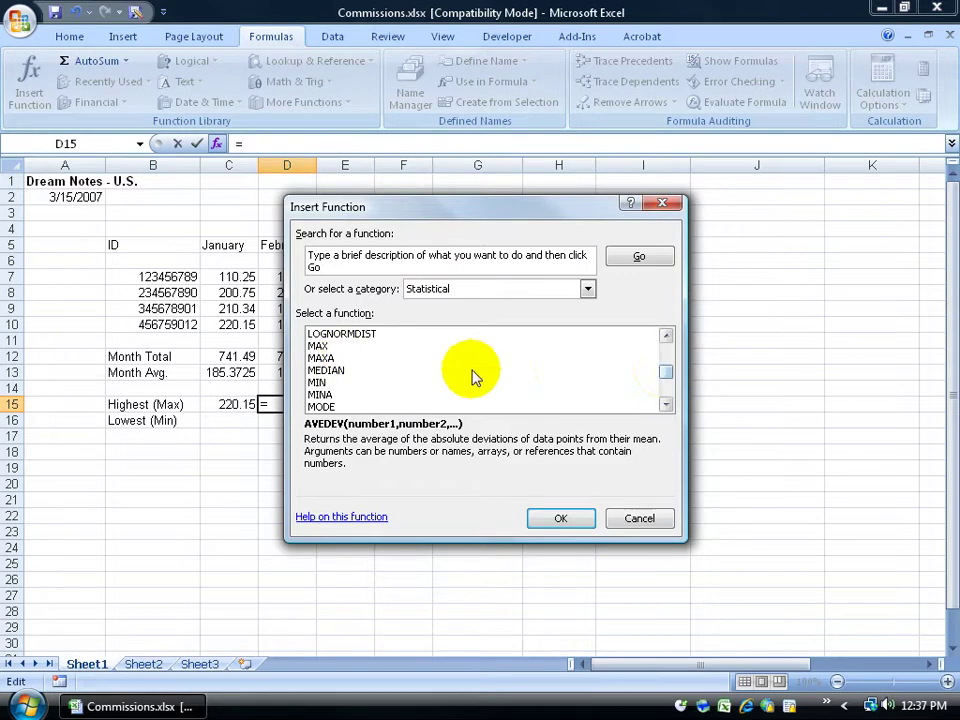
left_click(318, 346)
- Set the MAX range to D7:D10, giving February's highest value, 210.63
left_click(561, 518)
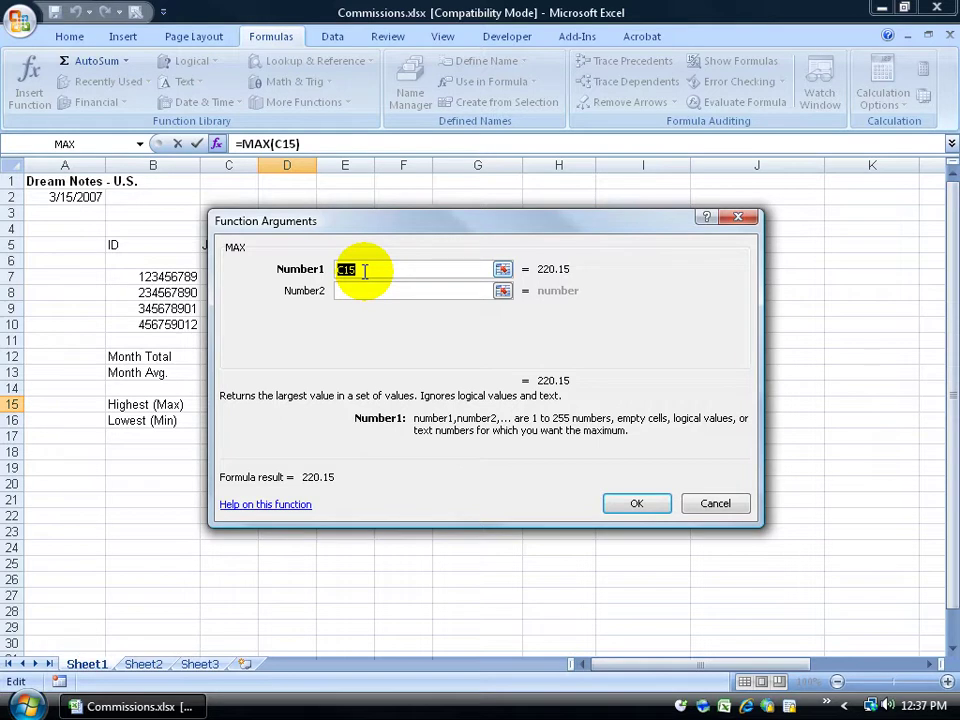
left_click(502, 269)
left_click_drag(300, 276, 304, 323)
key("Return")
key("Return")
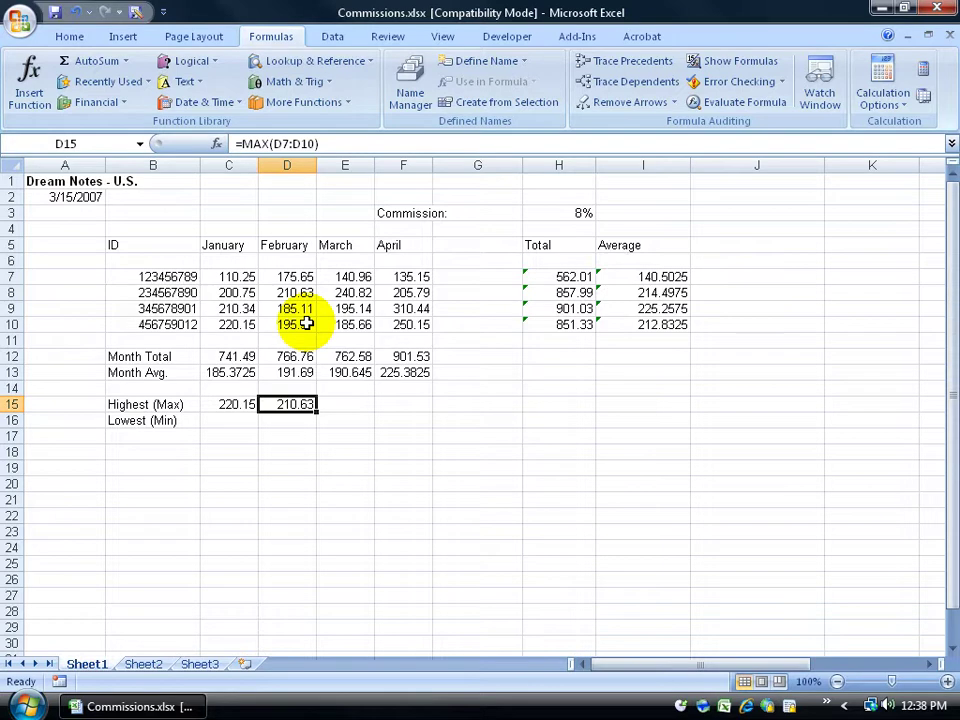
- Put =MAX(E7:E10) in E15 (240.82) and fill it to F15 for April's 310.44
left_click(333, 404)
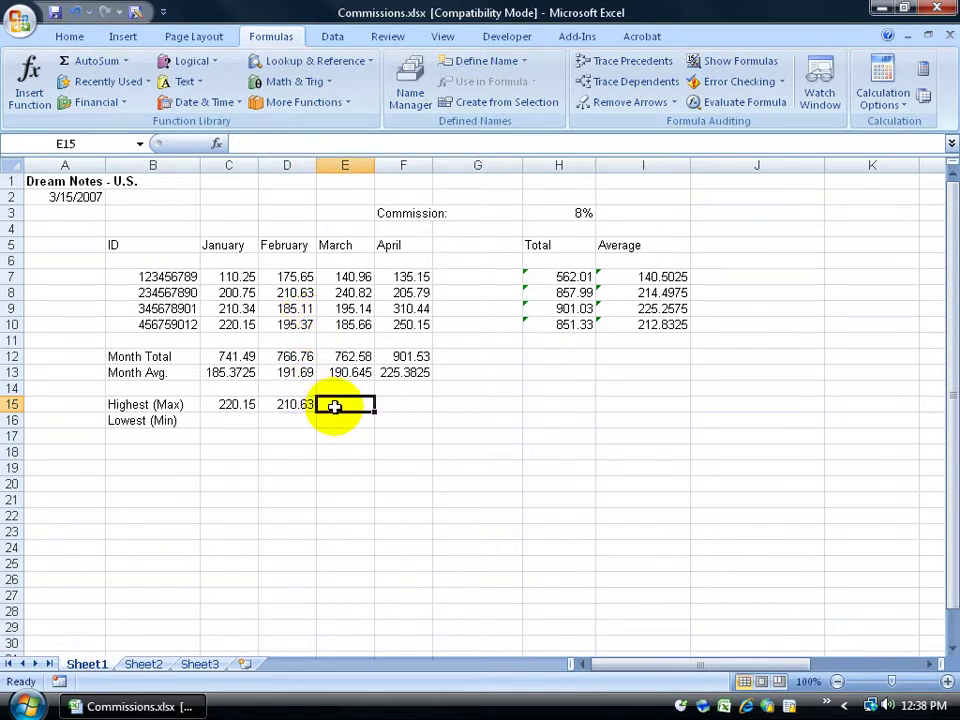
left_click(146, 84)
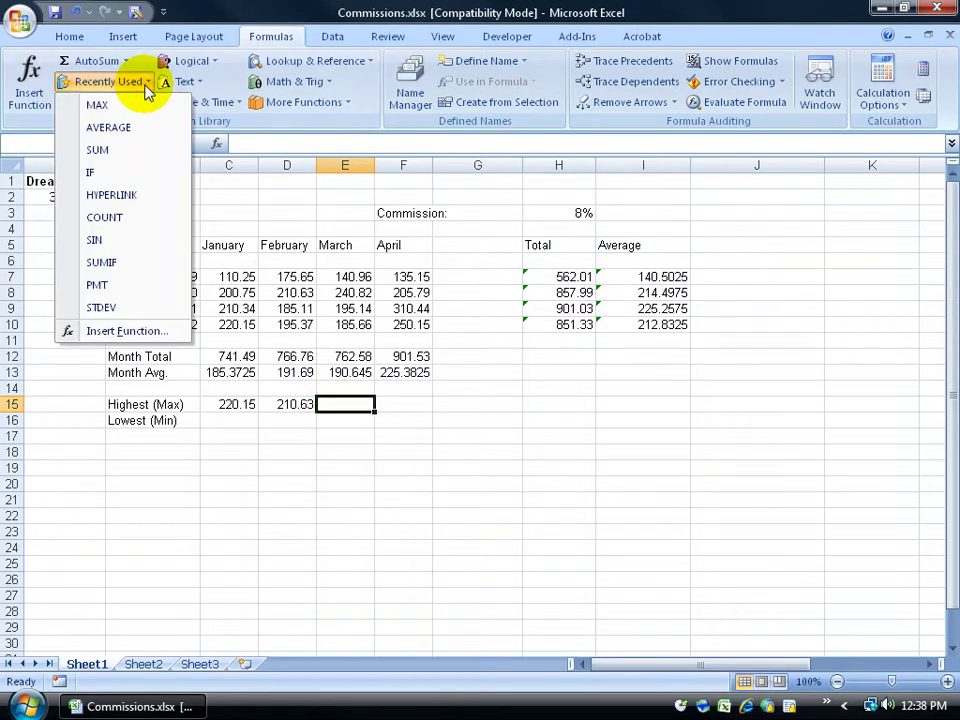
left_click(137, 104)
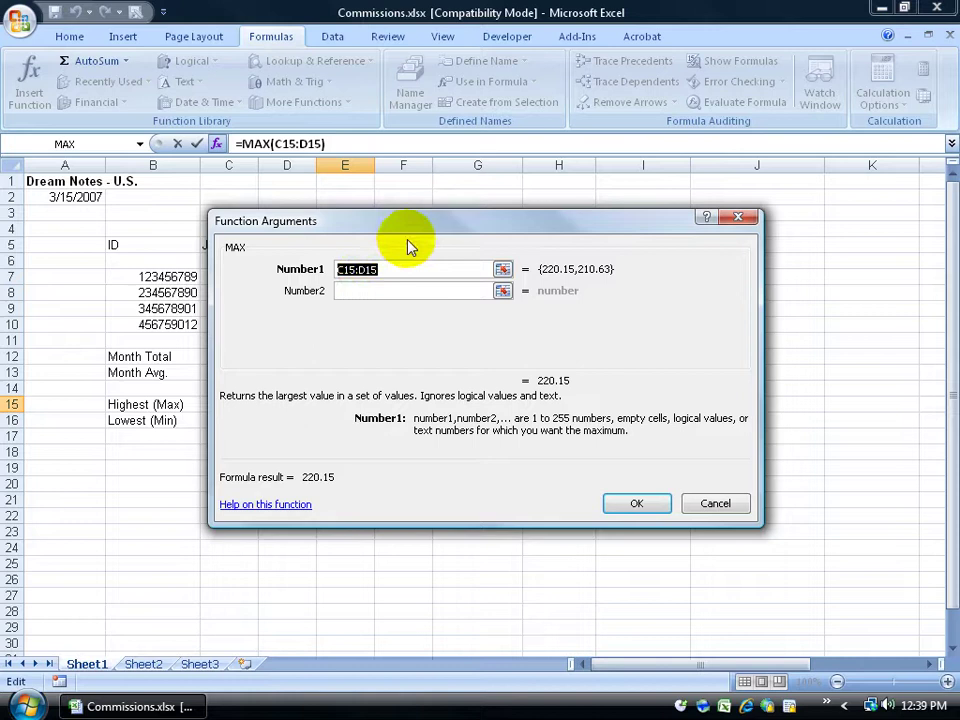
left_click_drag(407, 232, 464, 368)
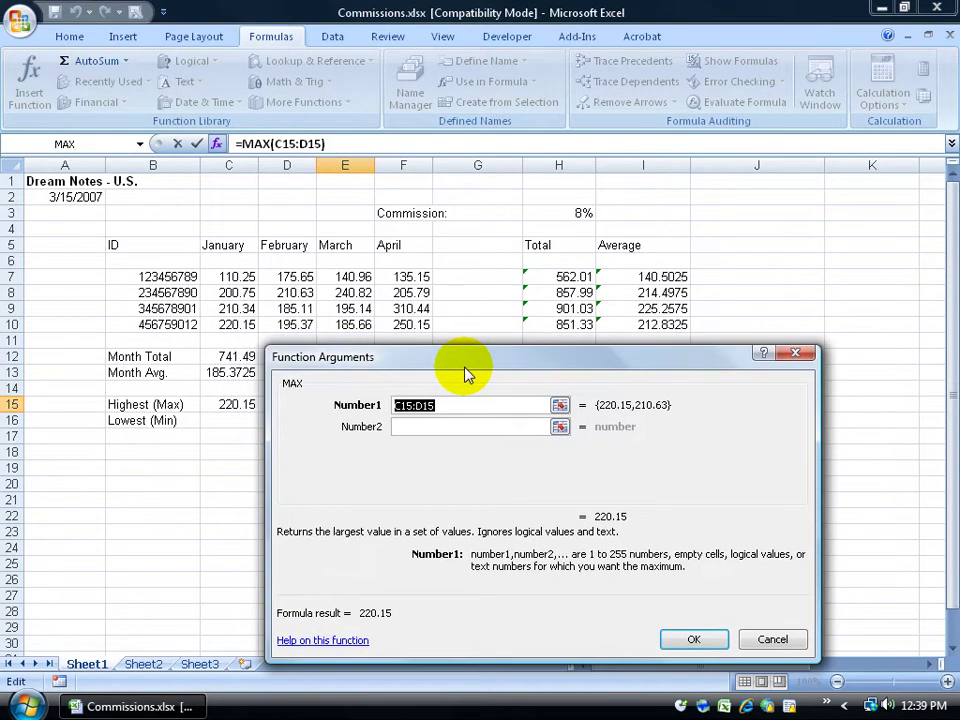
left_click(559, 405)
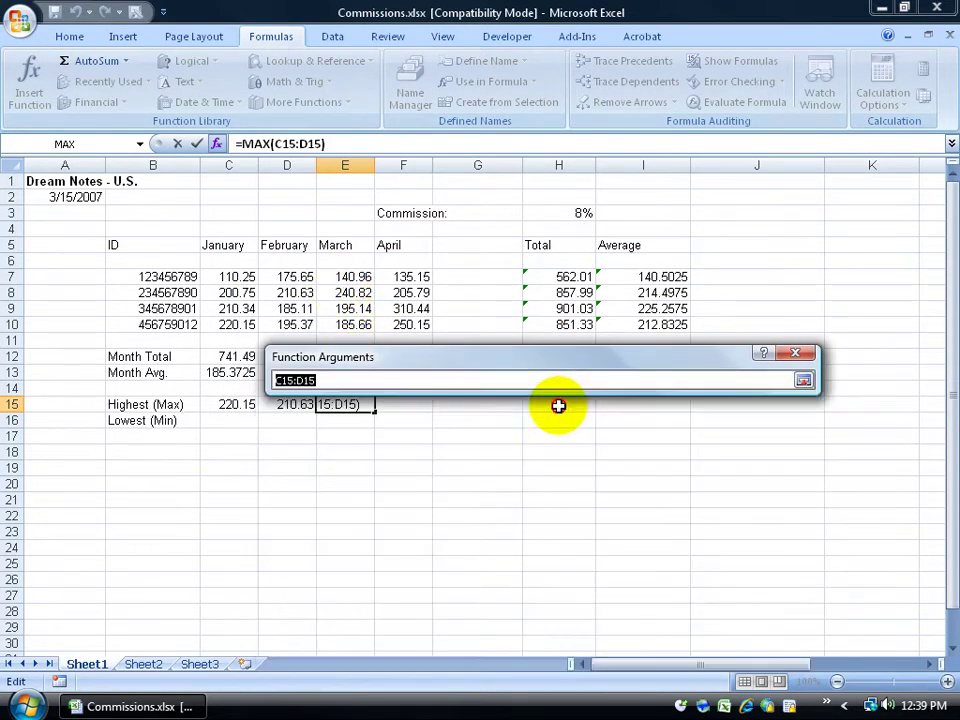
left_click_drag(356, 277, 364, 326)
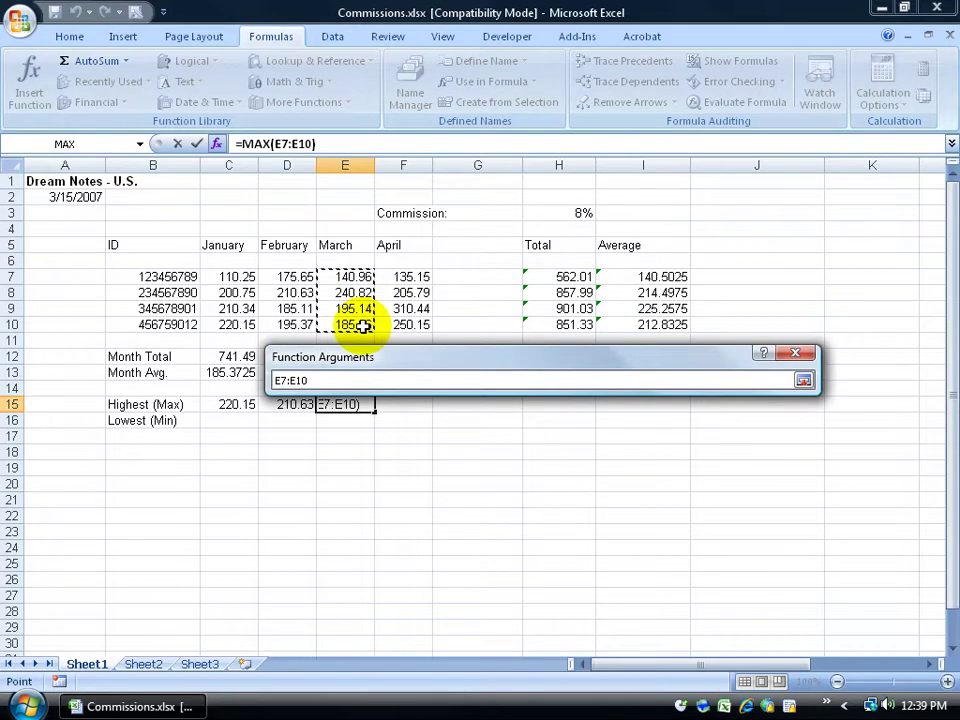
key("Return")
key("Return")
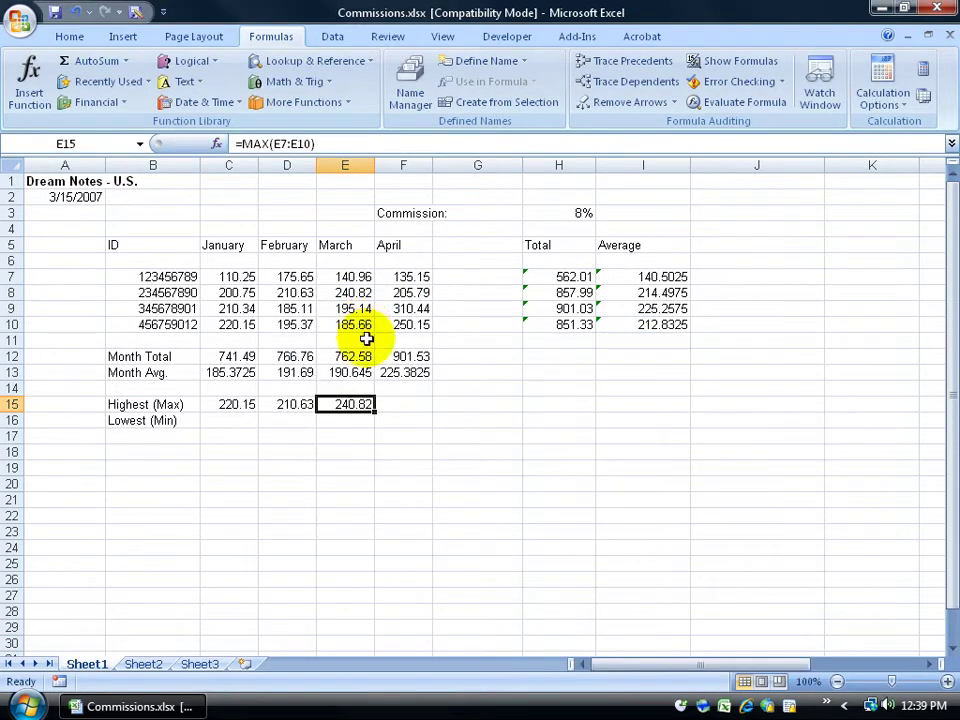
left_click_drag(372, 411, 421, 406)
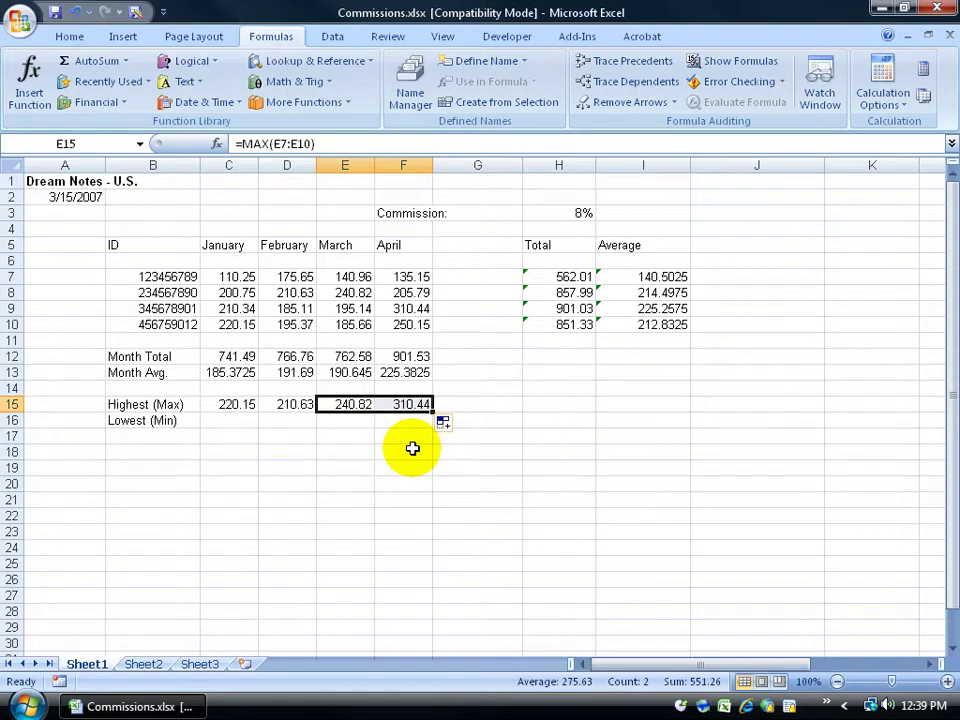
- Put =MIN(C7:C10) in C16 with AutoSum Min, showing January's lowest, 110.25
left_click(227, 419)
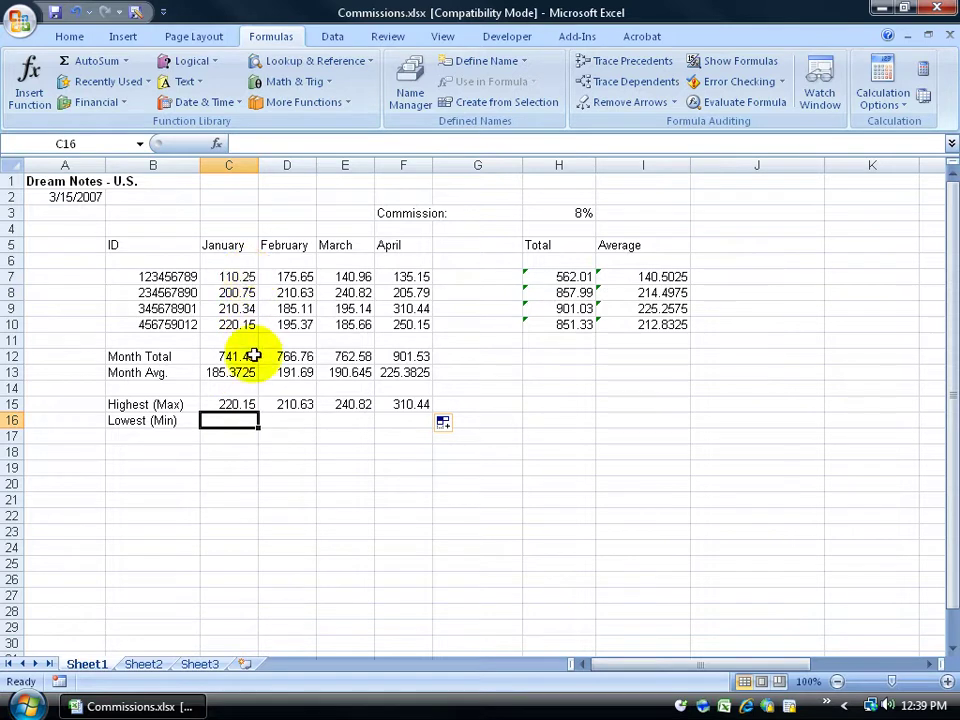
left_click(125, 61)
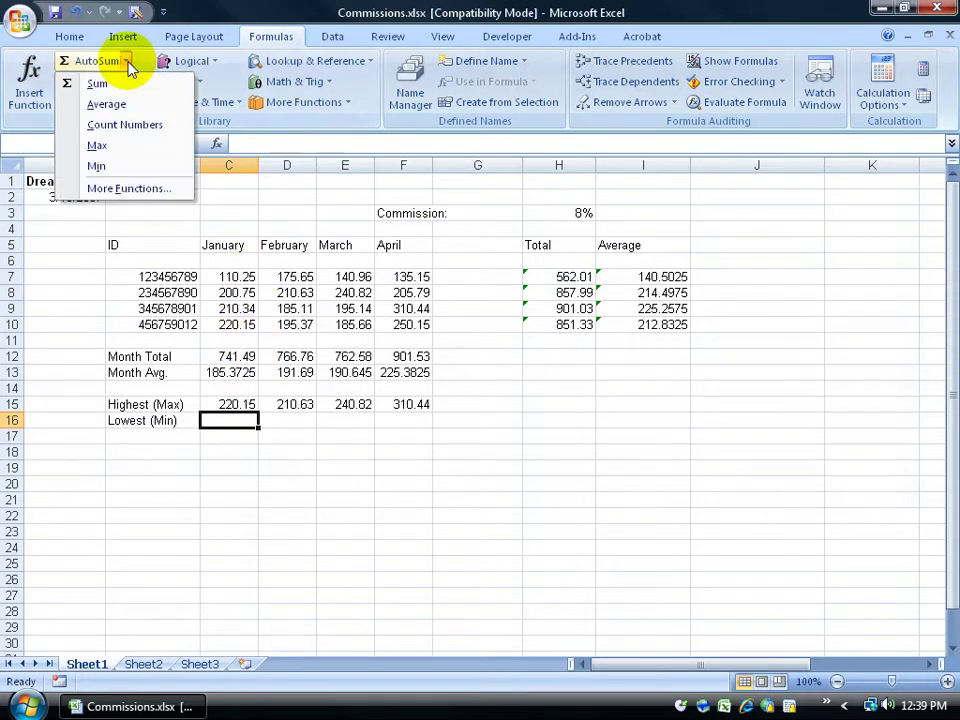
left_click(108, 165)
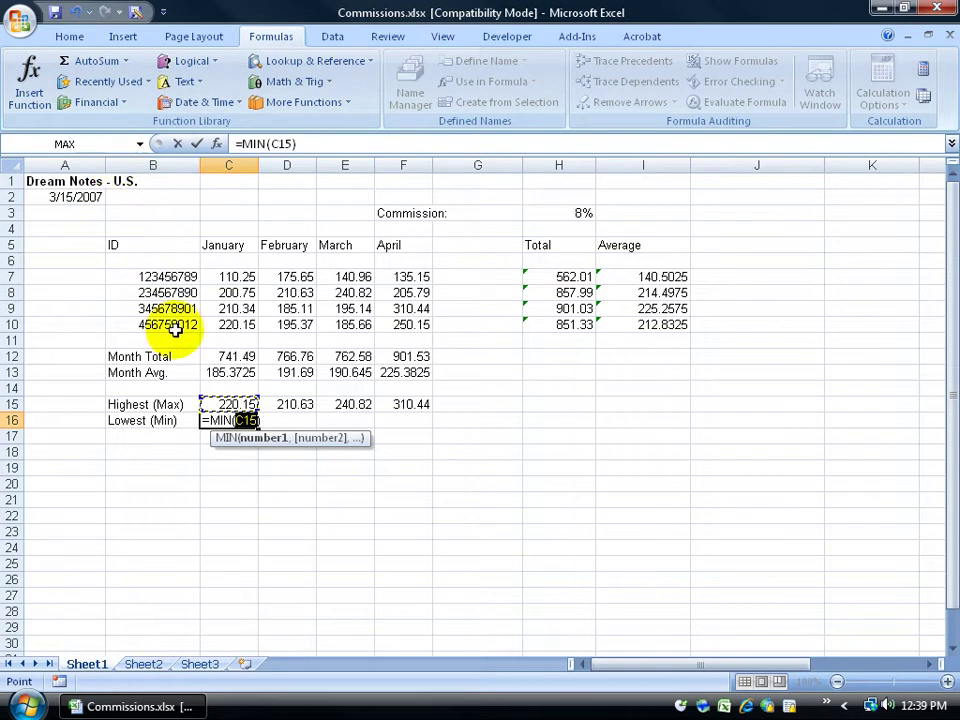
left_click(226, 400)
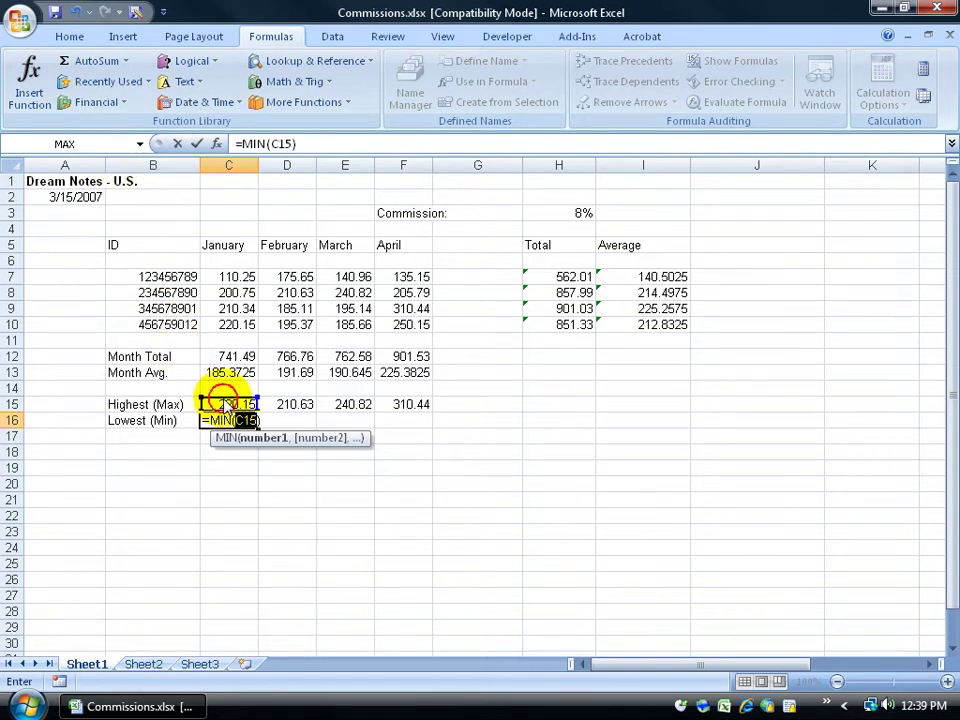
left_click_drag(226, 400, 257, 328)
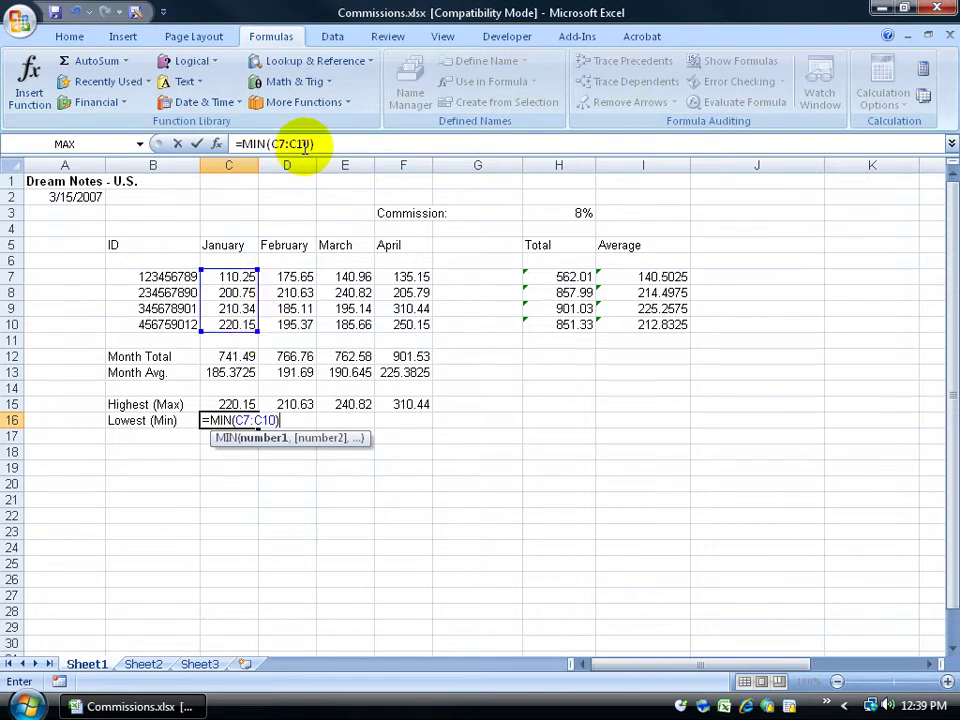
key("Return")
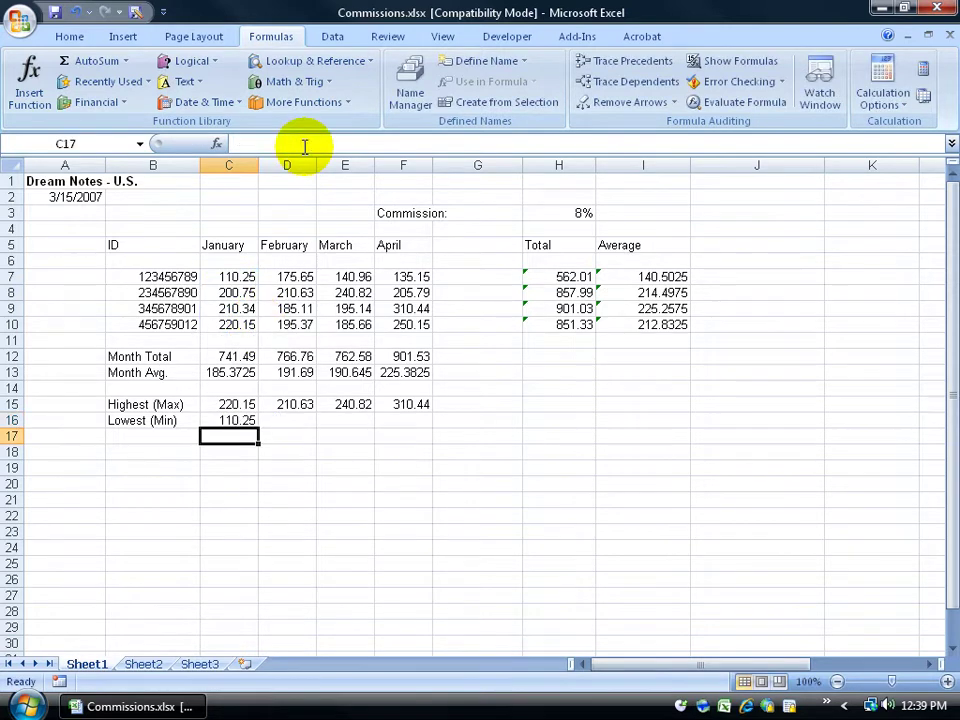
- Fill the MIN formula across to F16, giving 175.65, 140.96 and 135.15
left_click(241, 418)
left_click(237, 279)
left_click(246, 420)
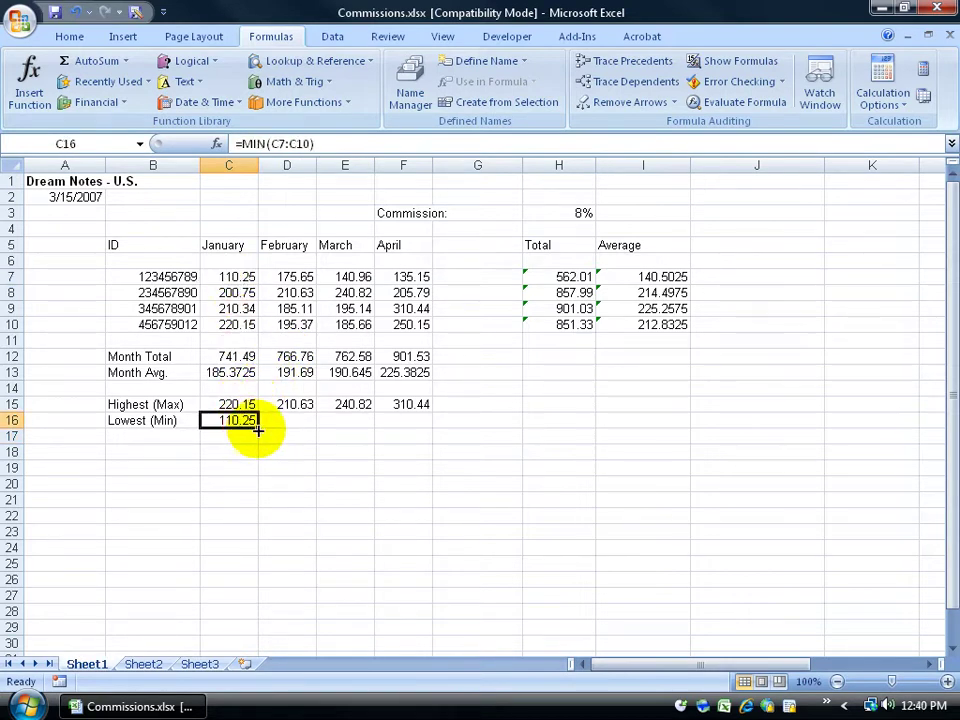
left_click_drag(257, 427, 422, 432)
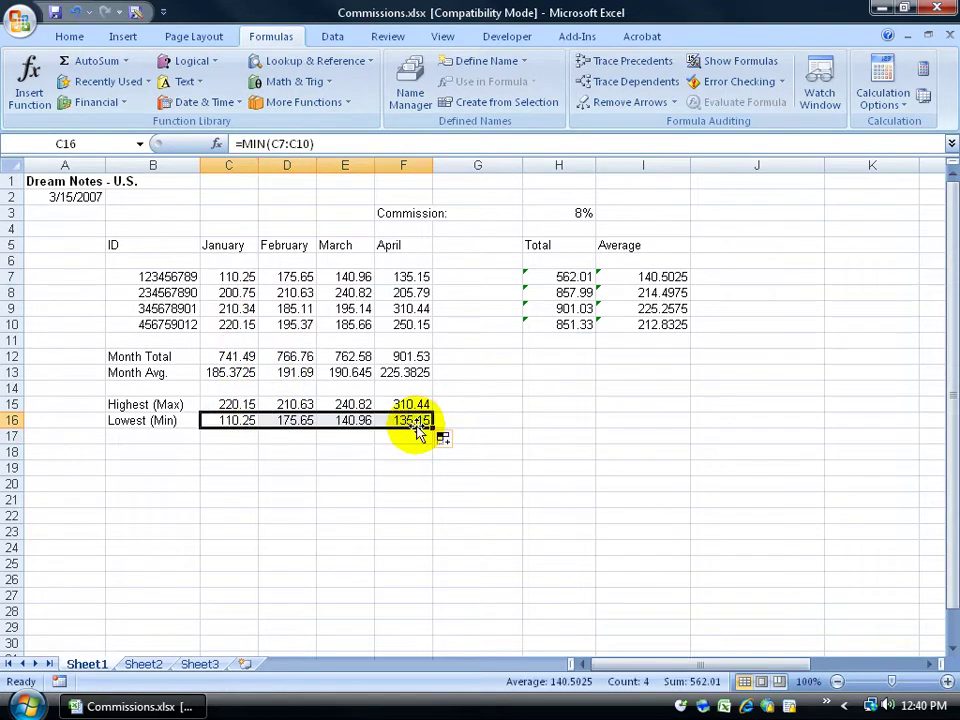